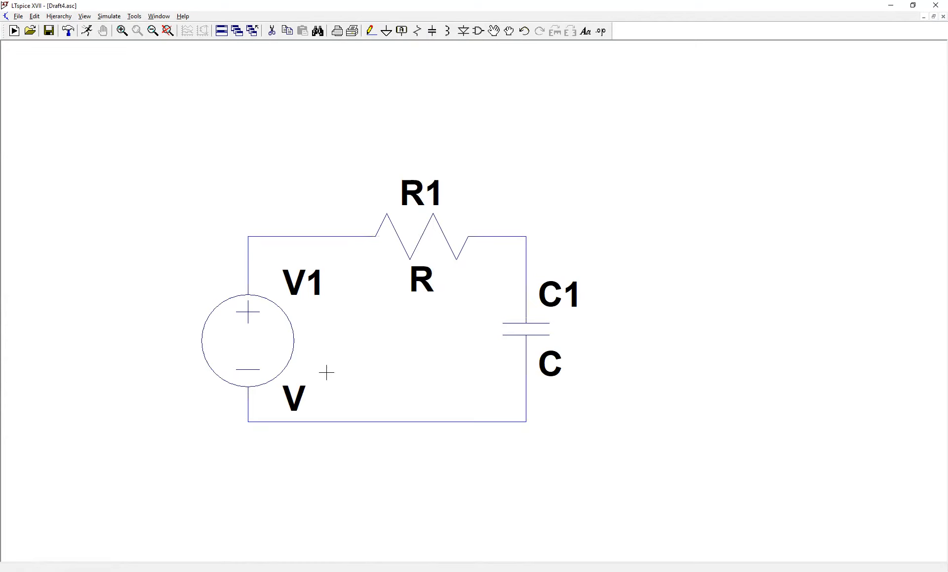
Place a ground symbol below the voltage source and wire it to the source's negative node.
{"action": "left_click", "coordinate": [386, 31]}
{"action": "left_click", "coordinate": [247, 446]}
{"action": "key", "text": "Escape"}
{"action": "left_click", "coordinate": [376, 35]}
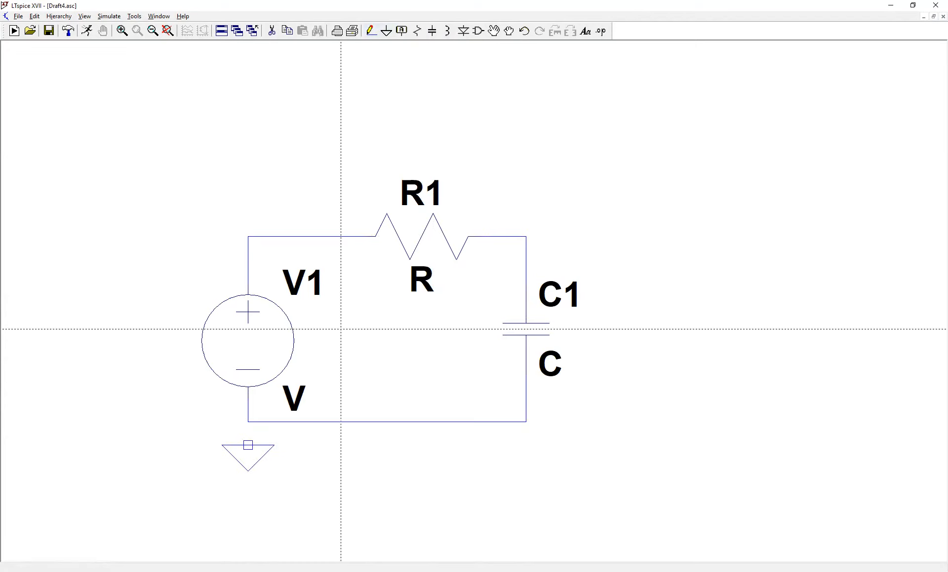
{"action": "left_click", "coordinate": [248, 445]}
{"action": "left_click", "coordinate": [248, 422]}
{"action": "key", "text": "Escape"}
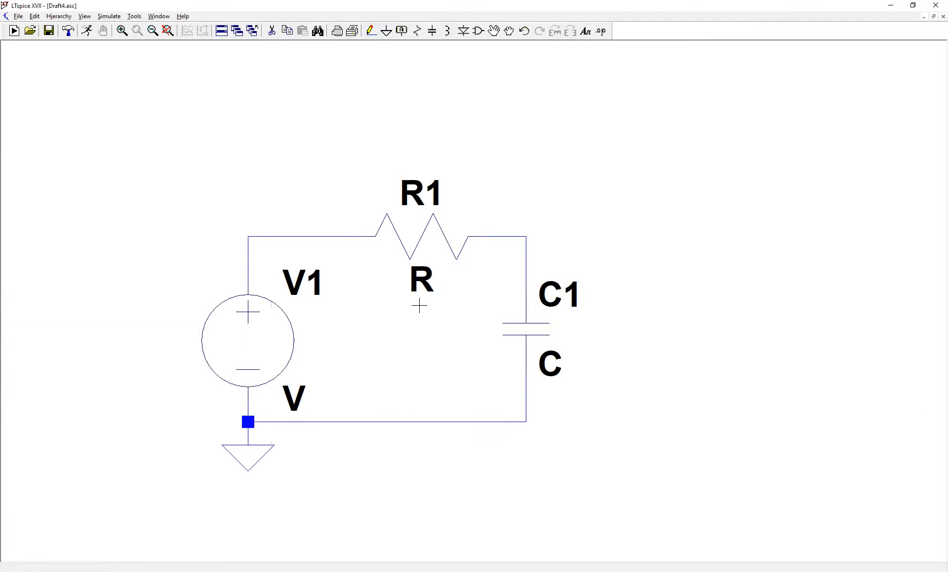
Set resistor R1's value to 1k and capacitor C1's value to 1u.
{"action": "right_click", "coordinate": [421, 280]}
{"action": "type", "text": "1k"}
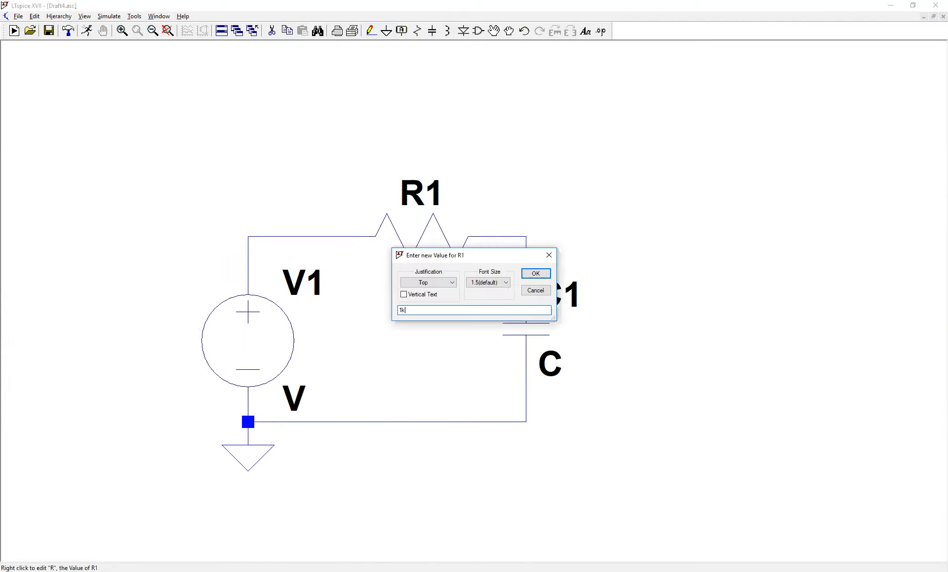
{"action": "key", "text": "Return"}
{"action": "right_click", "coordinate": [558, 366]}
{"action": "type", "text": "1u"}
{"action": "key", "text": "Return"}
Set voltage source V1's value to 5.
{"action": "right_click", "coordinate": [292, 399]}
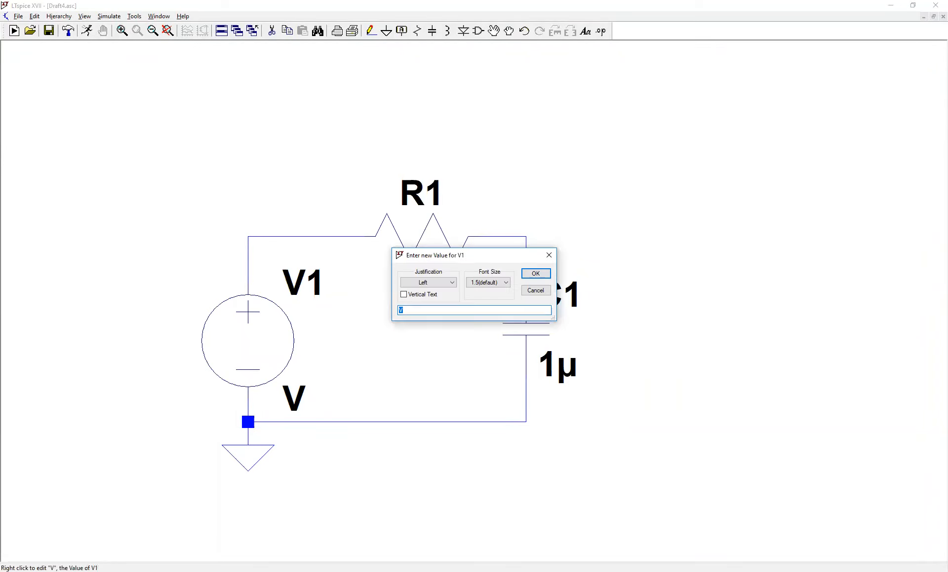
{"action": "type", "text": "5"}
{"action": "key", "text": "Return"}
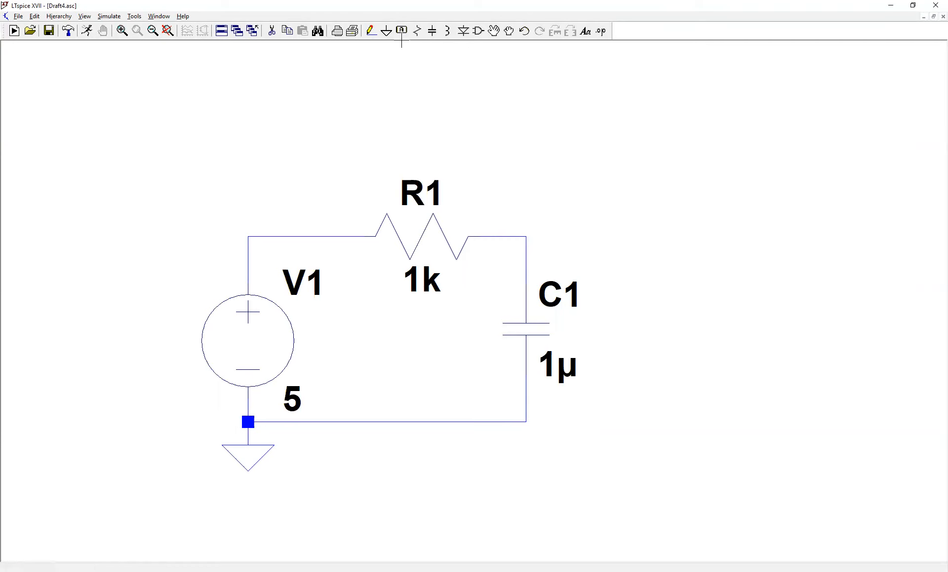
Place a net label named vout above the R1-C1 junction and wire it to that node.
{"action": "left_click", "coordinate": [400, 36]}
{"action": "type", "text": "vout"}
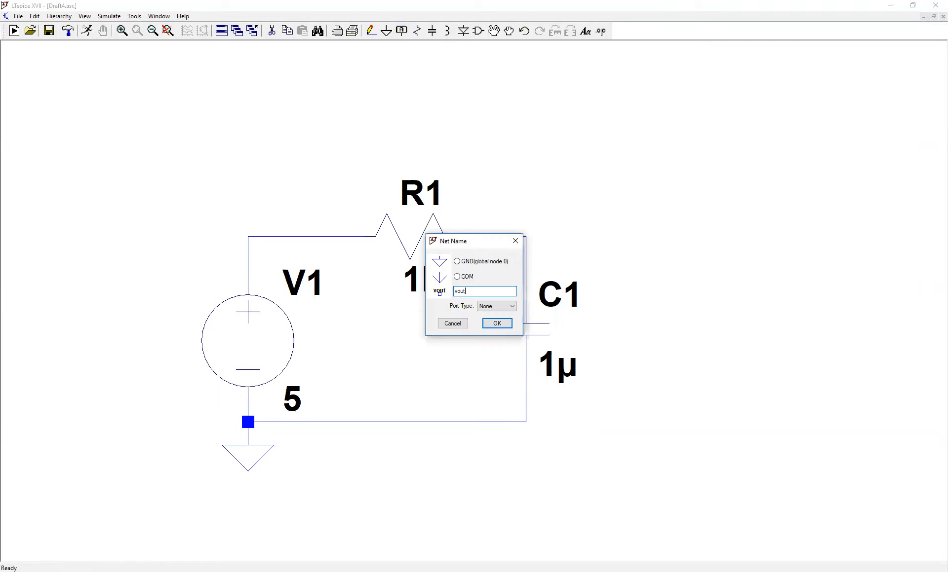
{"action": "key", "text": "Return"}
{"action": "left_click", "coordinate": [526, 191]}
{"action": "left_click", "coordinate": [373, 32]}
{"action": "left_click", "coordinate": [526, 190]}
{"action": "left_click", "coordinate": [526, 236]}
{"action": "right_click", "coordinate": [525, 236]}
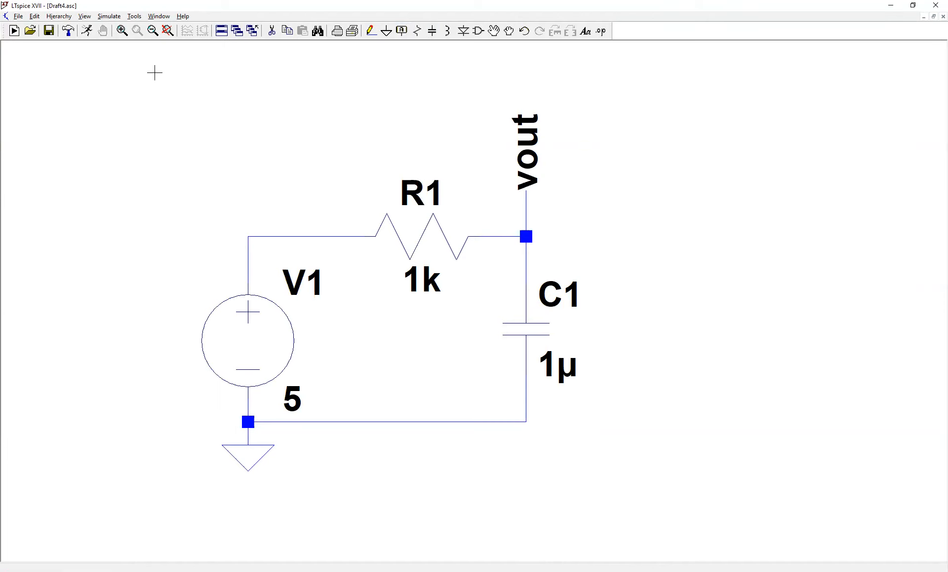
Add a transient analysis directive above the circuit with stop time 5m, data saving from 0 and the initial operating point solution skipped.
{"action": "left_click", "coordinate": [109, 16]}
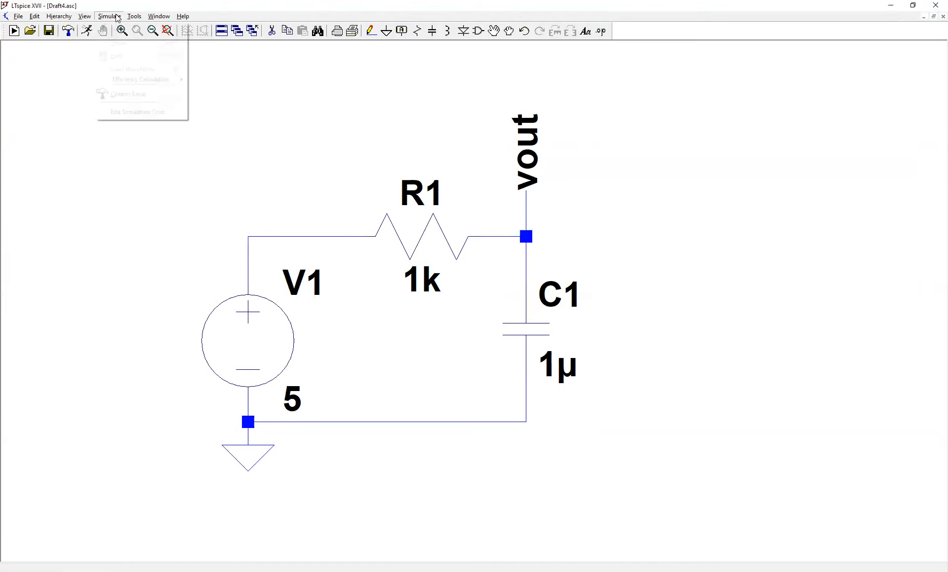
{"action": "left_click", "coordinate": [146, 112]}
{"action": "type", "text": "5m"}
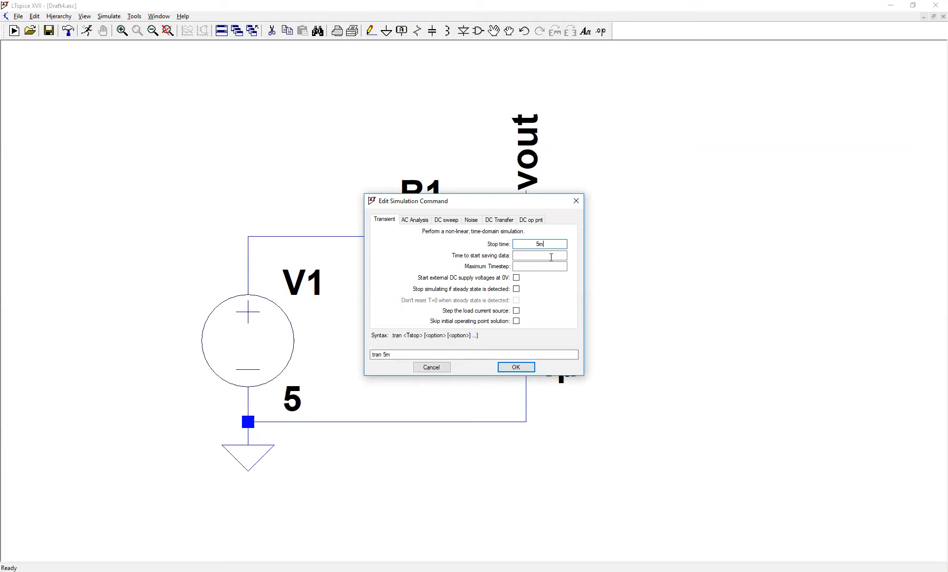
{"action": "left_click", "coordinate": [549, 256]}
{"action": "type", "text": "0"}
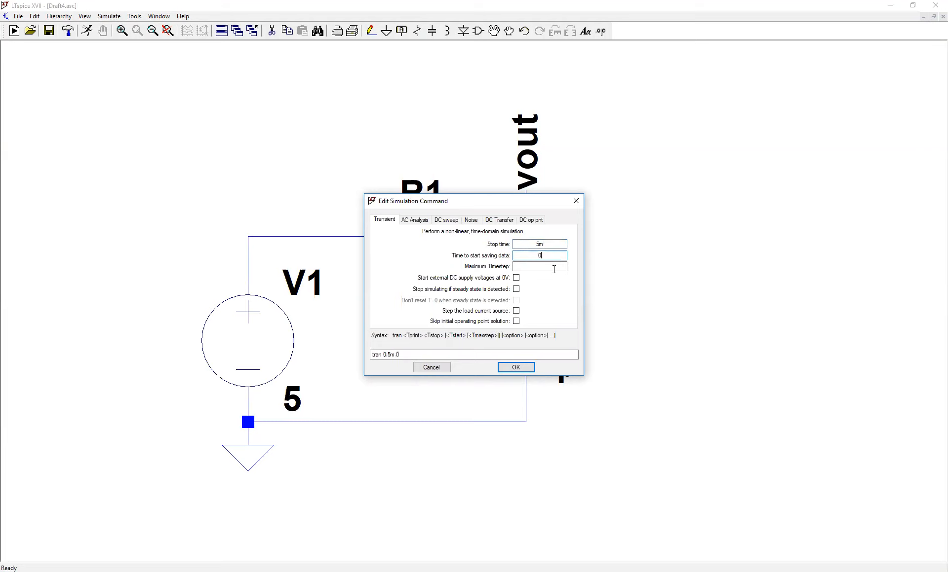
{"action": "left_click", "coordinate": [516, 321]}
{"action": "left_click", "coordinate": [515, 370]}
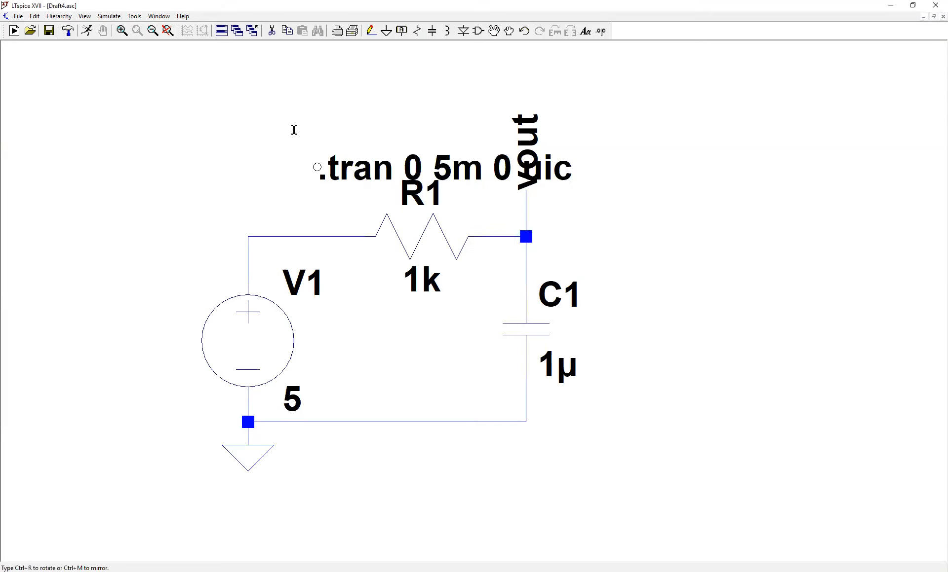
{"action": "left_click", "coordinate": [213, 86]}
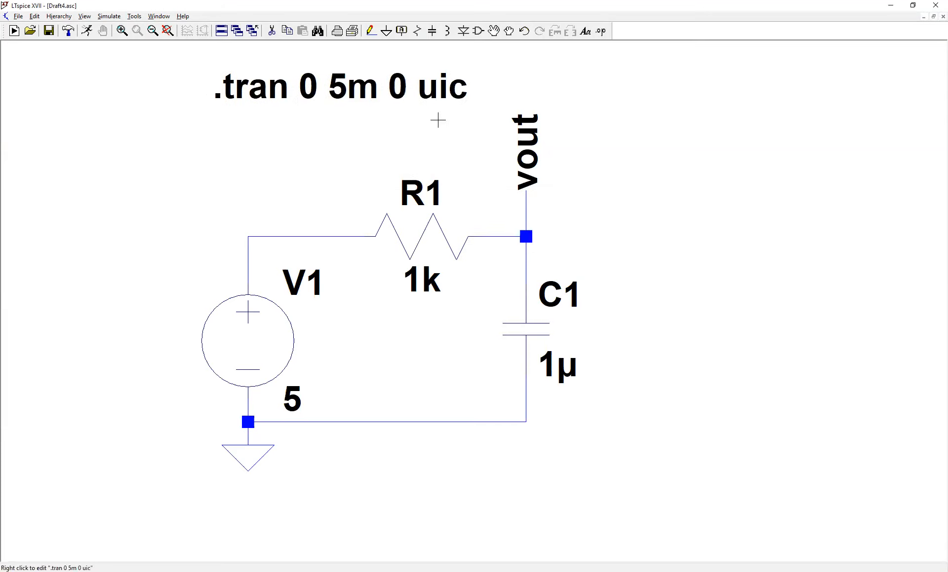
Run the transient simulation of the RC circuit.
{"action": "right_click", "coordinate": [465, 106]}
{"action": "left_click", "coordinate": [408, 148]}
{"action": "left_click", "coordinate": [87, 31]}
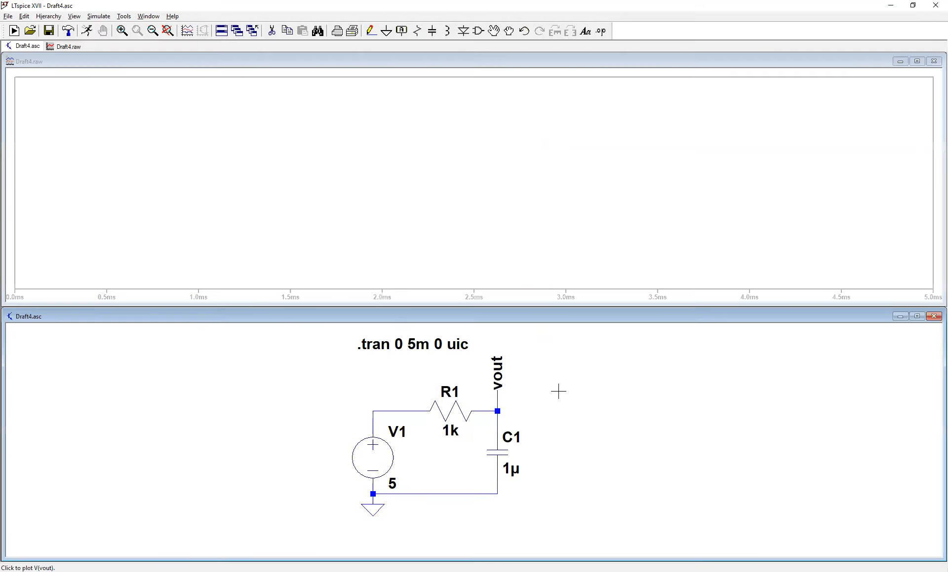
Tile the schematic and waveform windows vertically and plot the voltage at the vout node.
{"action": "left_click", "coordinate": [148, 16]}
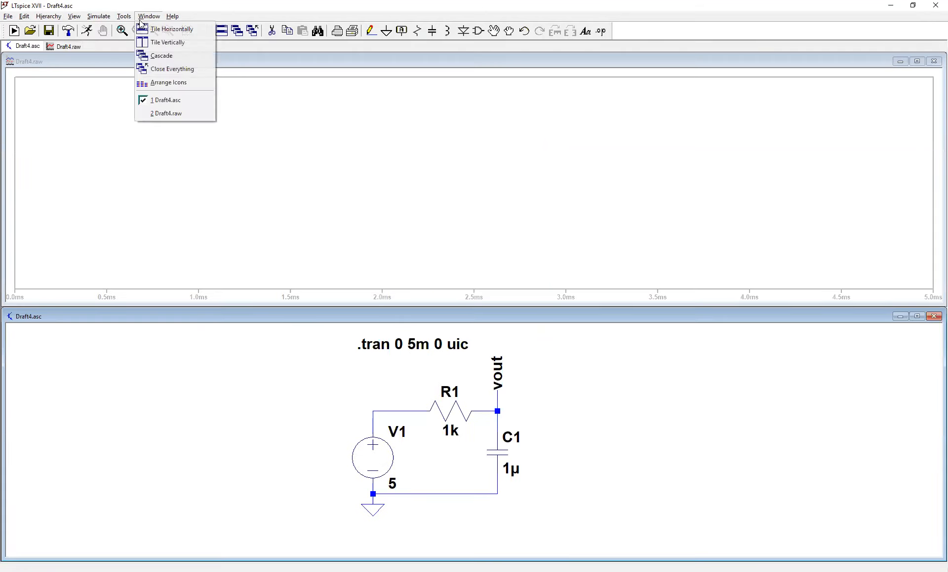
{"action": "left_click", "coordinate": [168, 43]}
{"action": "left_click", "coordinate": [168, 31]}
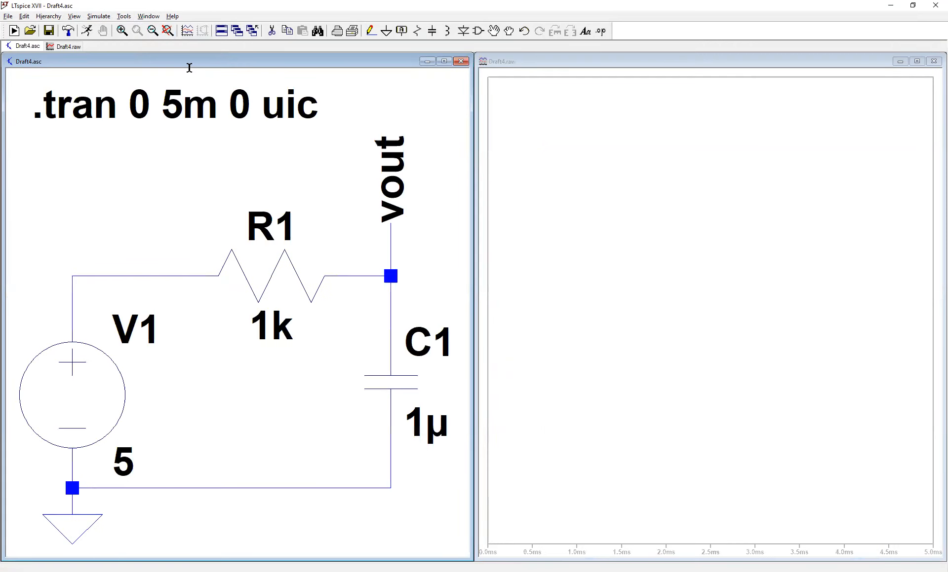
{"action": "left_click", "coordinate": [387, 180]}
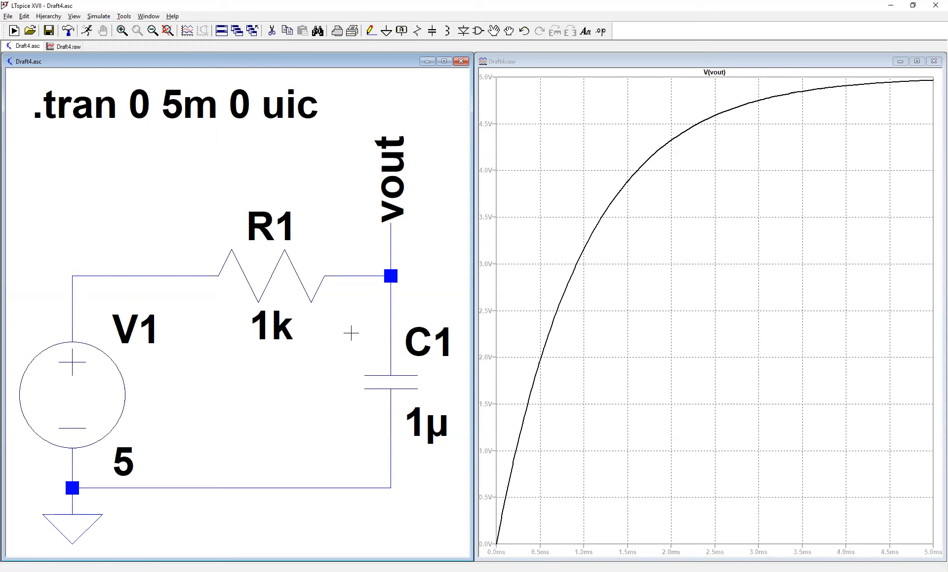
Add the SPICE directive ".step param C list 10n 1u 100u" and place it below the circuit.
{"action": "scroll", "coordinate": [345, 445], "scroll_direction": "down", "scroll_amount": 3}
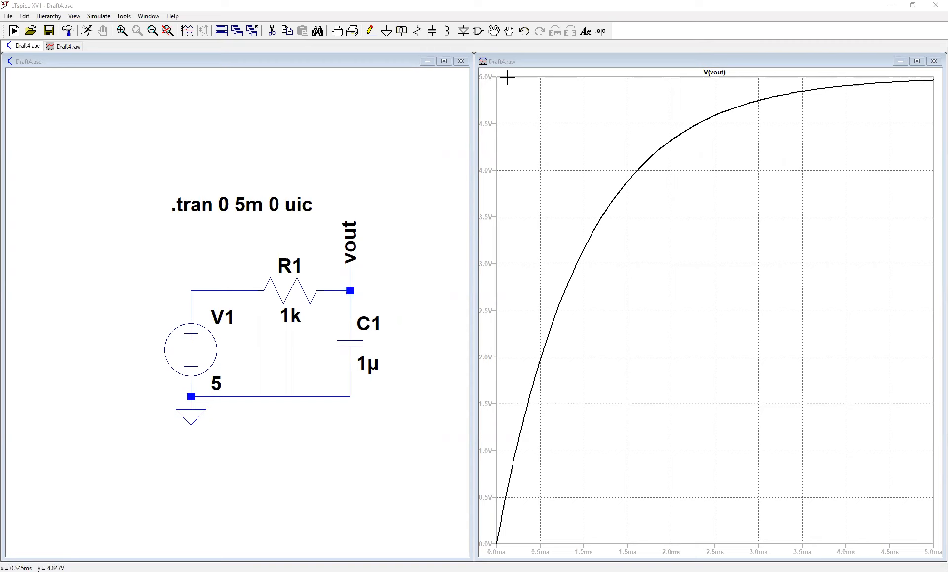
{"action": "left_click", "coordinate": [600, 33]}
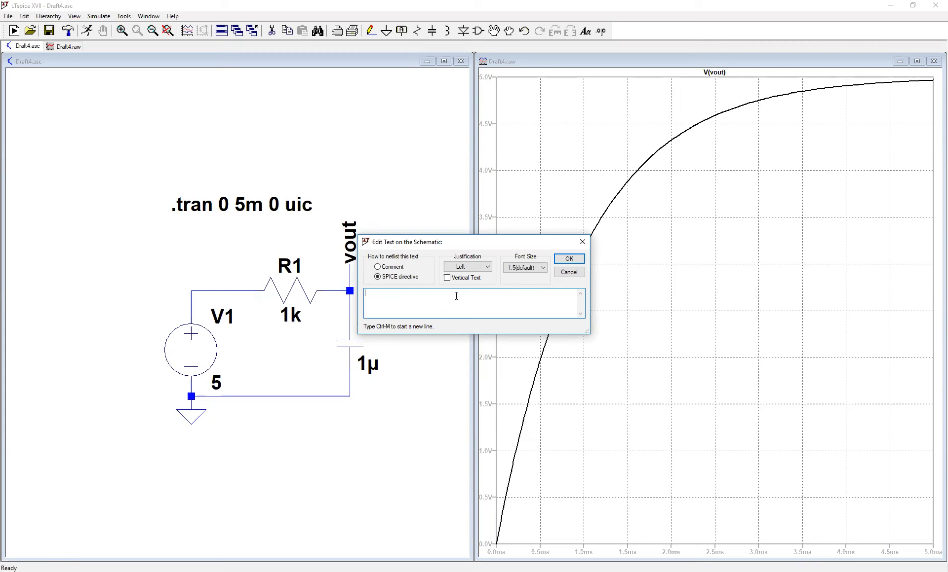
{"action": "type", "text": "aa"}
{"action": "type", "text": "ara"}
{"action": "type", "text": "m C lis"}
{"action": "type", "text": "0n"}
{"action": "key", "text": "BackSpace"}
{"action": "key", "text": "BackSpace"}
{"action": "type", "text": "n 1u 100u"}
{"action": "left_click", "coordinate": [569, 259]}
{"action": "left_click", "coordinate": [123, 463]}
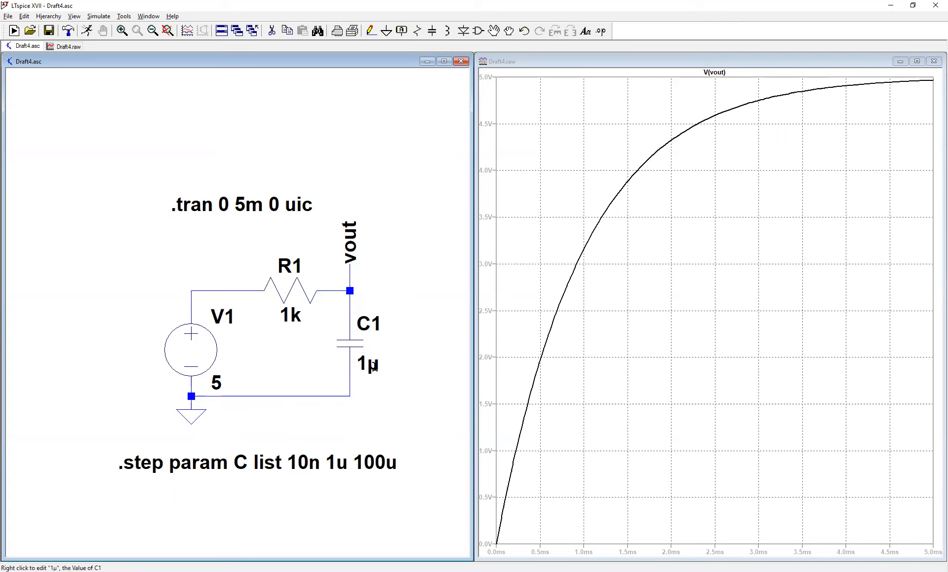
Set capacitor C1's value to the parameter {C} and rerun the simulation.
{"action": "right_click", "coordinate": [374, 366]}
{"action": "left_click_drag", "start_coordinate": [412, 313], "coordinate": [372, 312]}
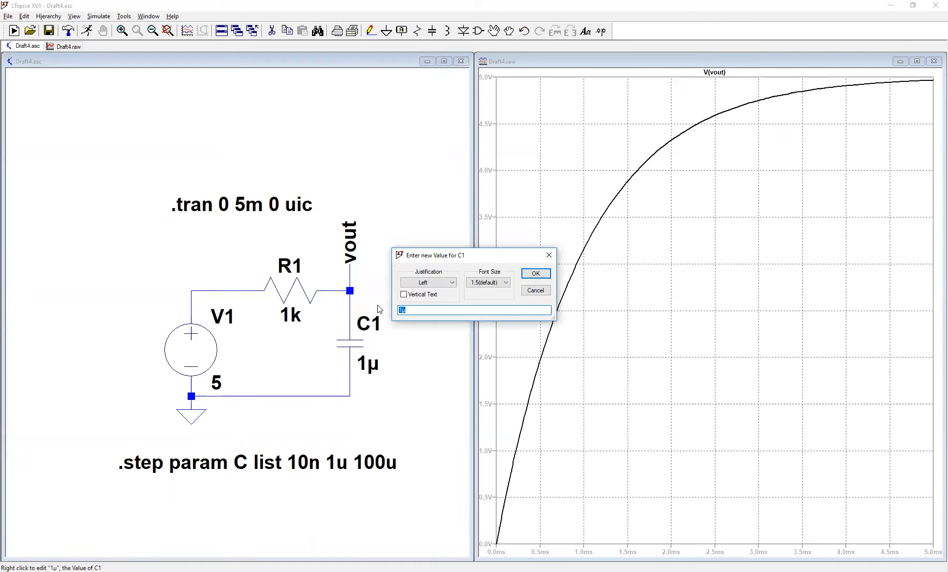
{"action": "type", "text": "0"}
{"action": "type", "text": "C}"}
{"action": "key", "text": "Return"}
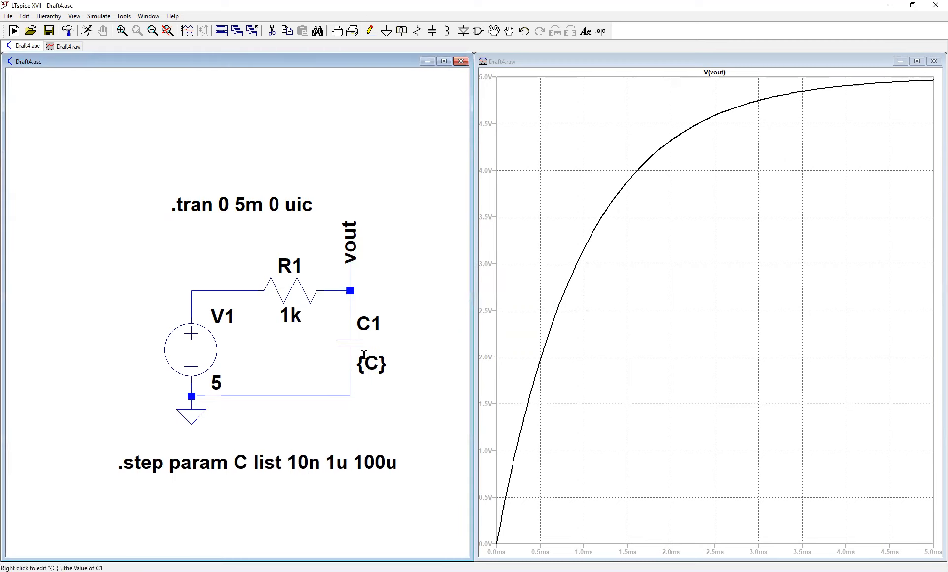
{"action": "left_click_drag", "start_coordinate": [370, 361], "coordinate": [375, 364]}
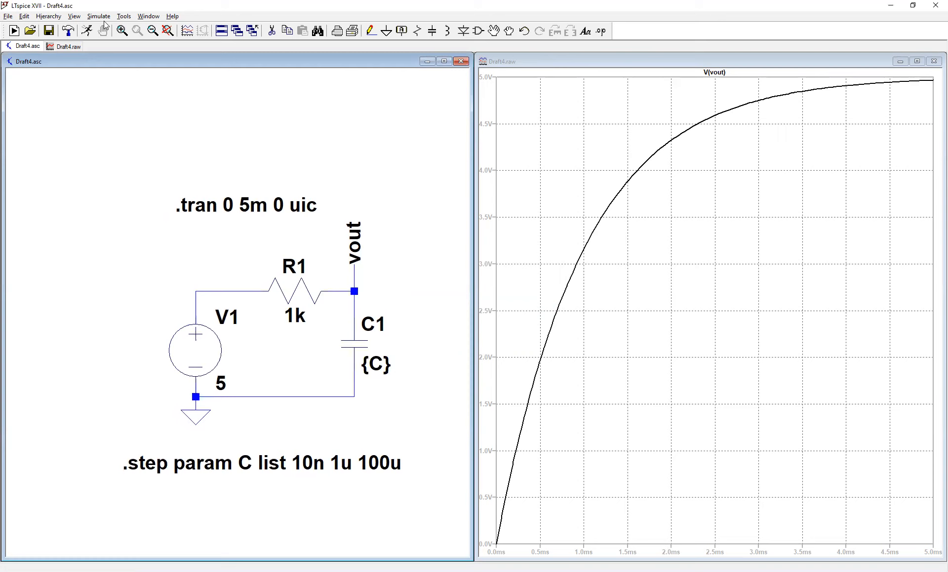
{"action": "left_click", "coordinate": [87, 32]}
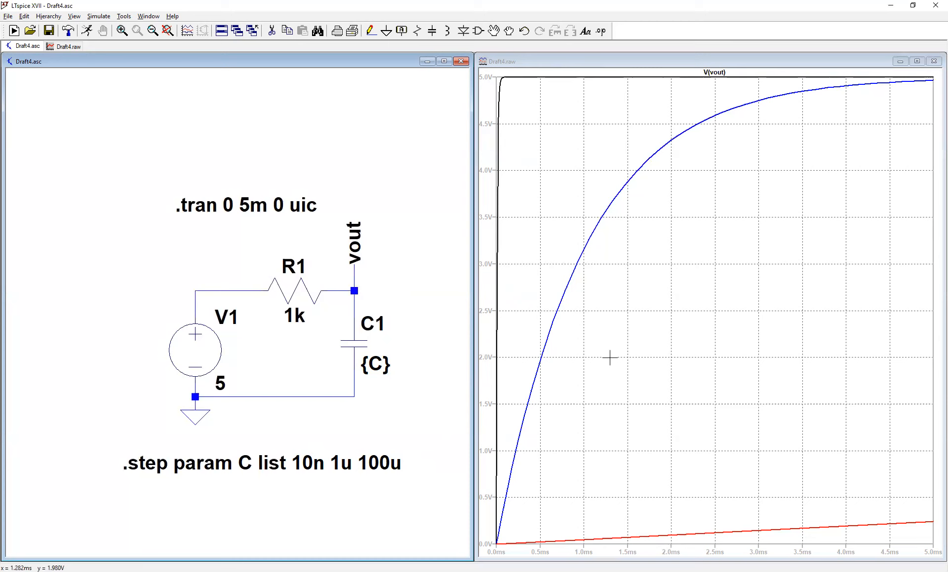
Show only step 1 of the sweep, C = 1e-008, in the vout plot.
{"action": "right_click", "coordinate": [660, 296]}
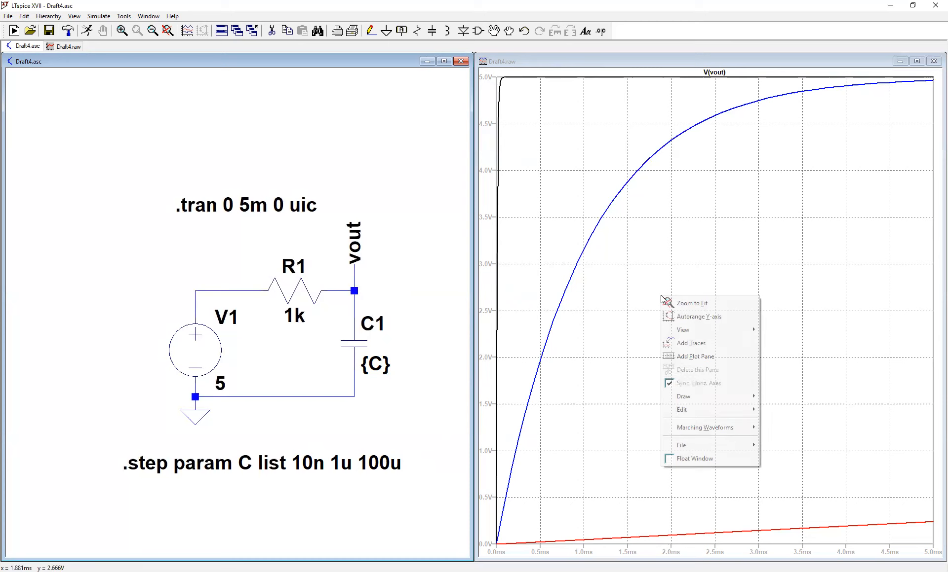
{"action": "mouse_move", "coordinate": [693, 332]}
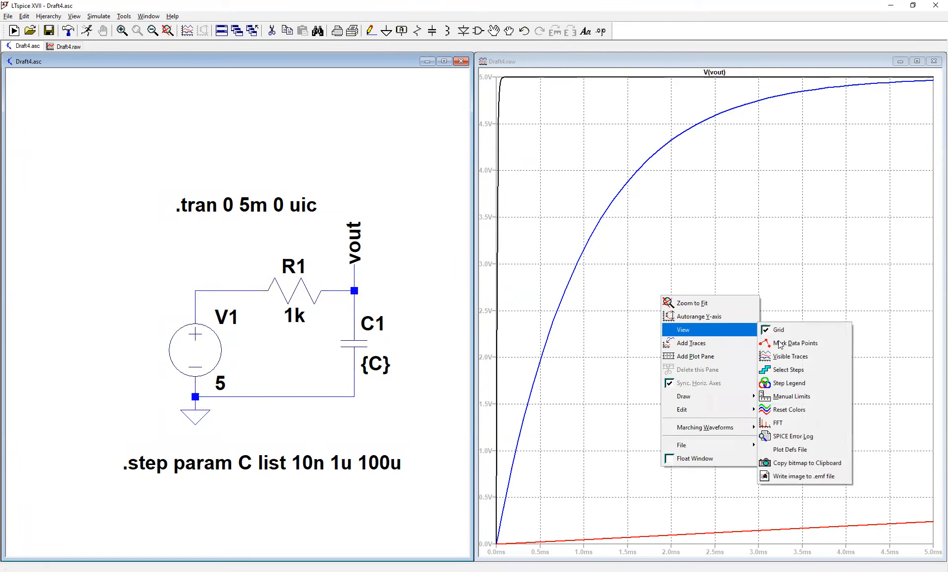
{"action": "left_click", "coordinate": [798, 376]}
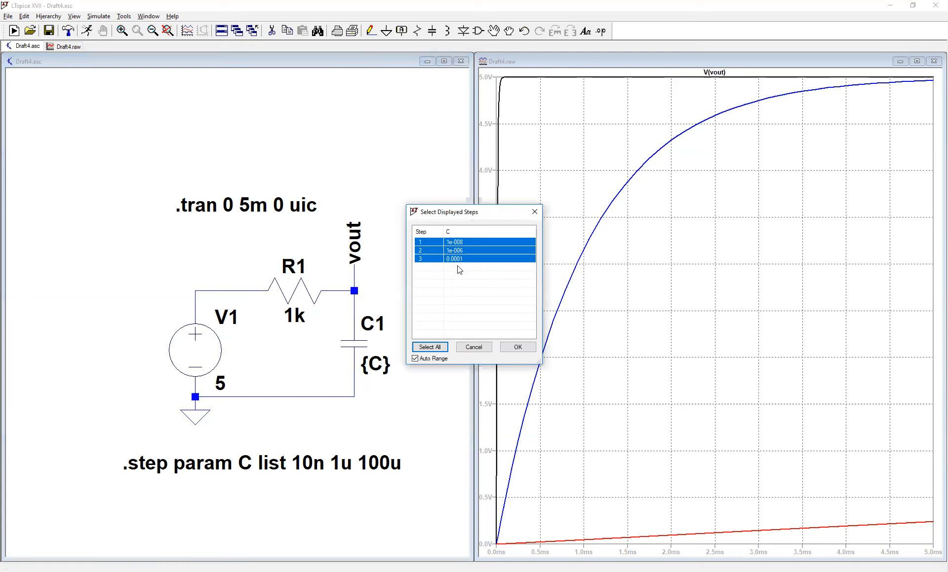
{"action": "left_click", "coordinate": [472, 240]}
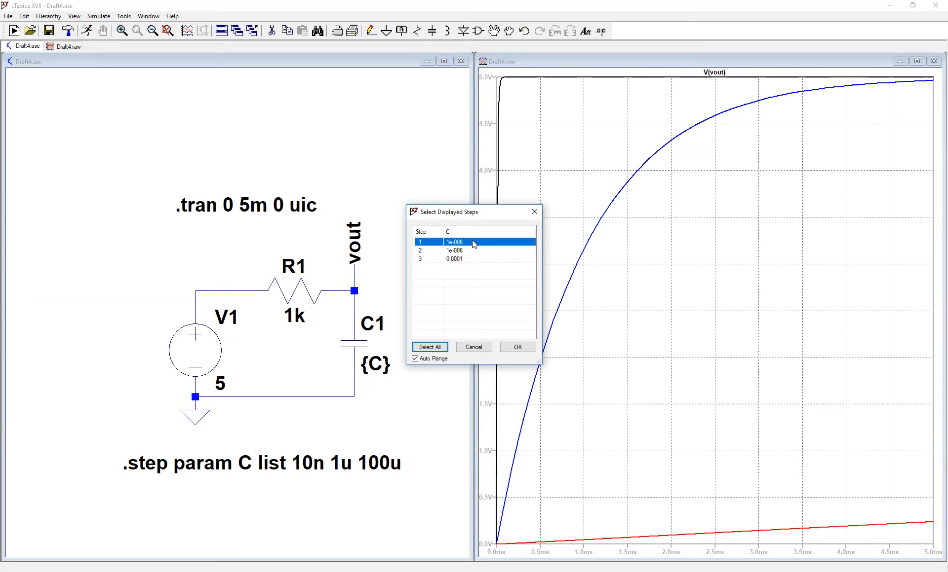
{"action": "left_click", "coordinate": [511, 347]}
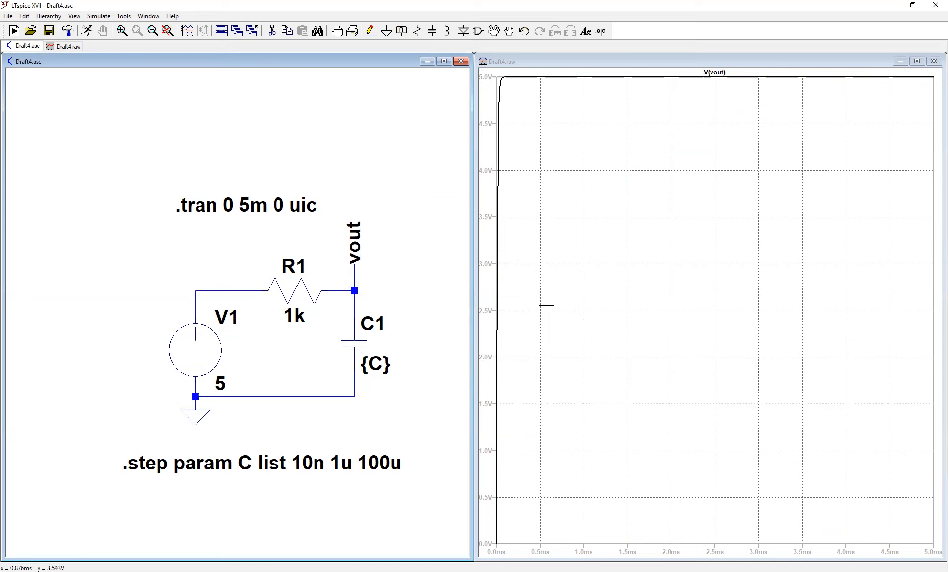
Show only step 3 of the sweep, C = 0.0001, in the vout plot.
{"action": "right_click", "coordinate": [579, 161]}
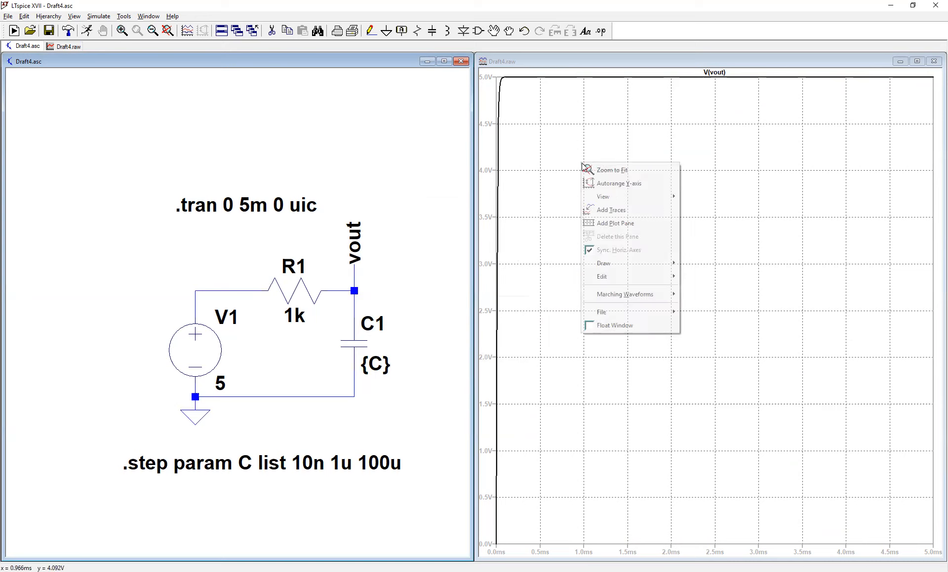
{"action": "mouse_move", "coordinate": [622, 197]}
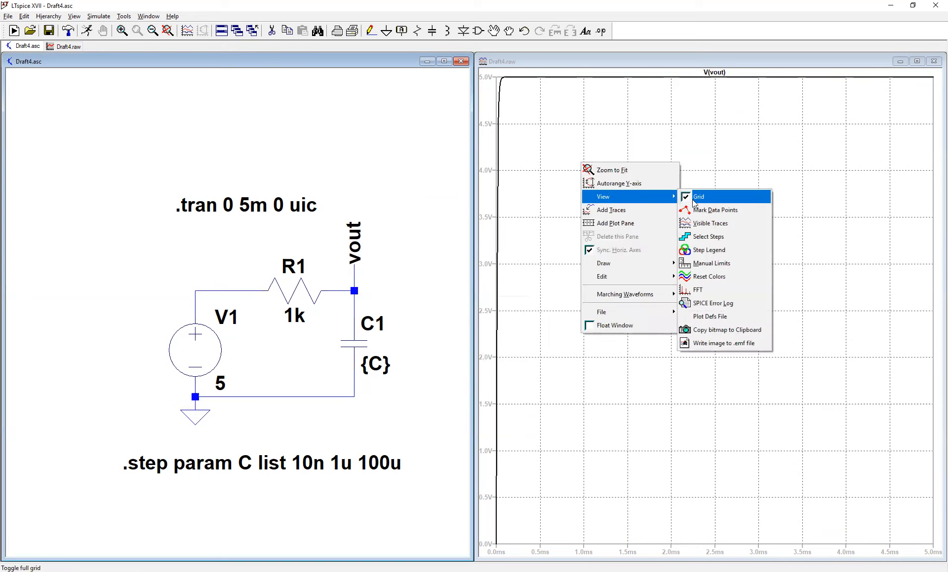
{"action": "left_click", "coordinate": [706, 237]}
{"action": "left_click", "coordinate": [464, 259]}
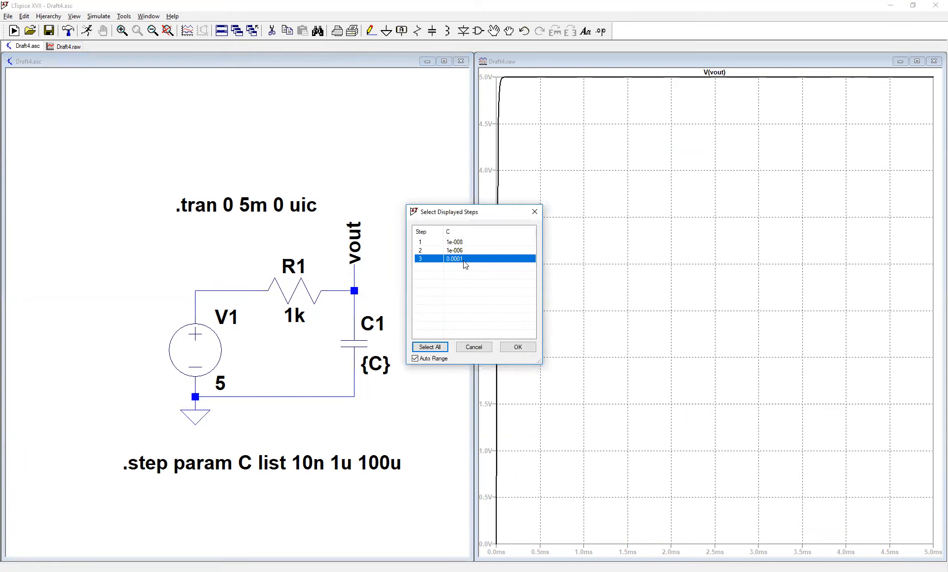
{"action": "left_click", "coordinate": [509, 347]}
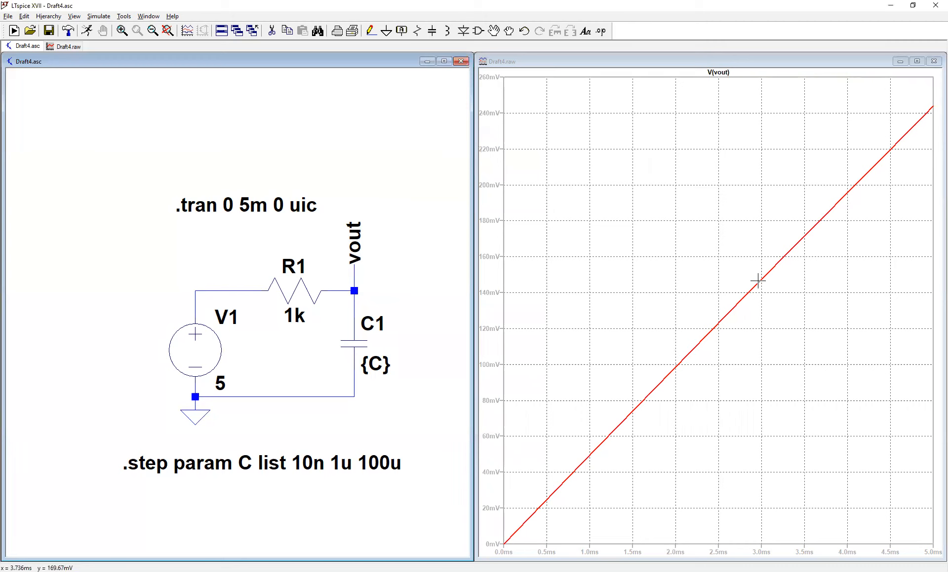
Show steps 2 and 3 of the sweep, C = 1e-006 and 0.0001, together in the vout plot.
{"action": "right_click", "coordinate": [628, 245]}
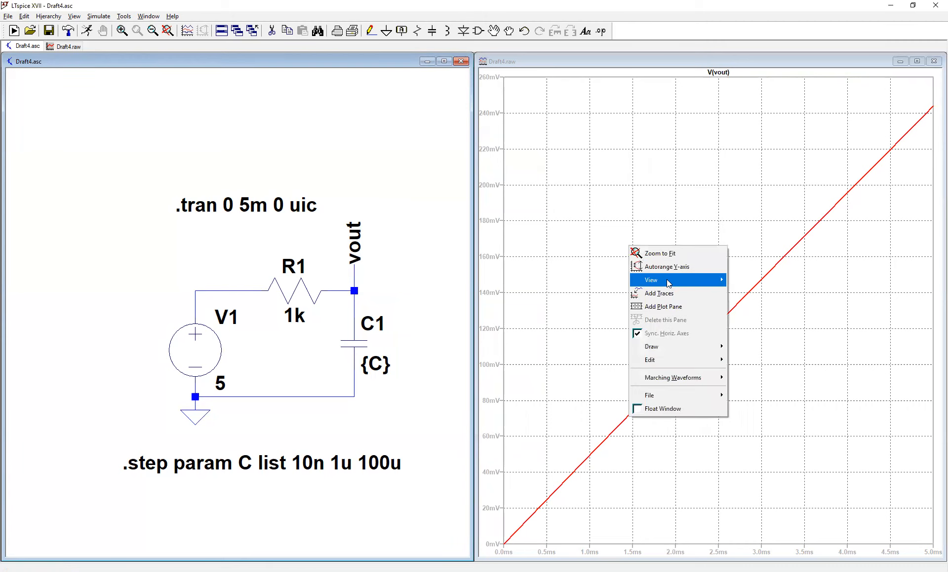
{"action": "mouse_move", "coordinate": [711, 280]}
{"action": "left_click", "coordinate": [764, 320]}
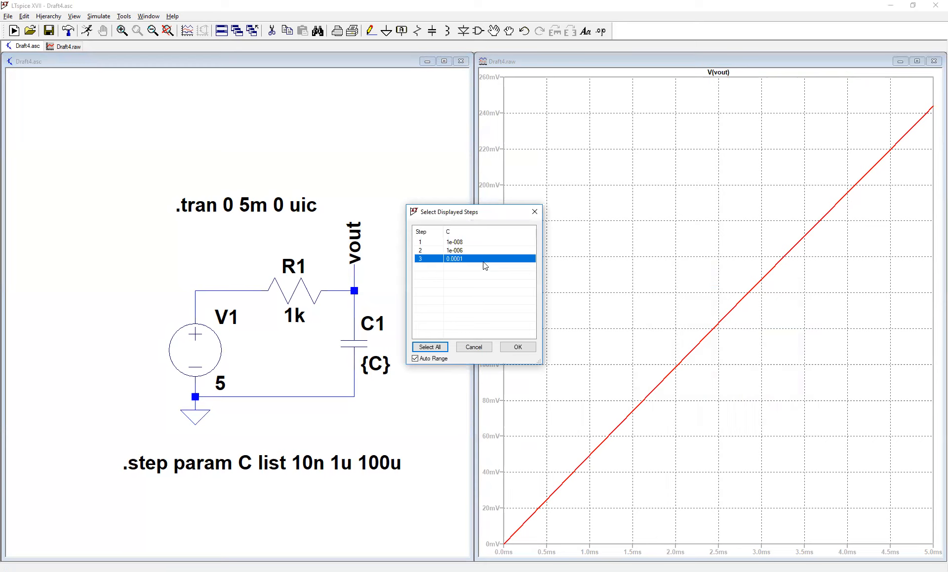
{"action": "left_click", "coordinate": [460, 252], "text": "shift"}
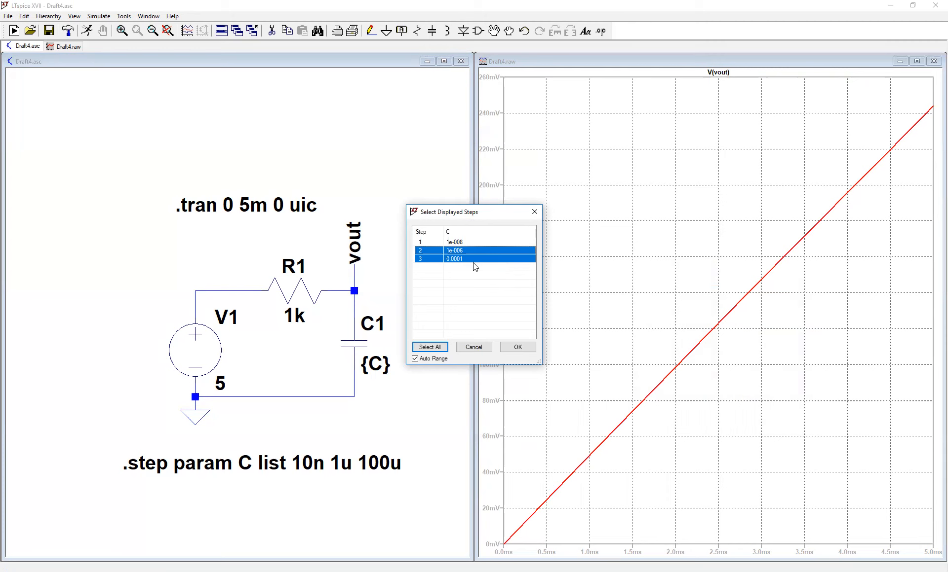
{"action": "left_click", "coordinate": [518, 347]}
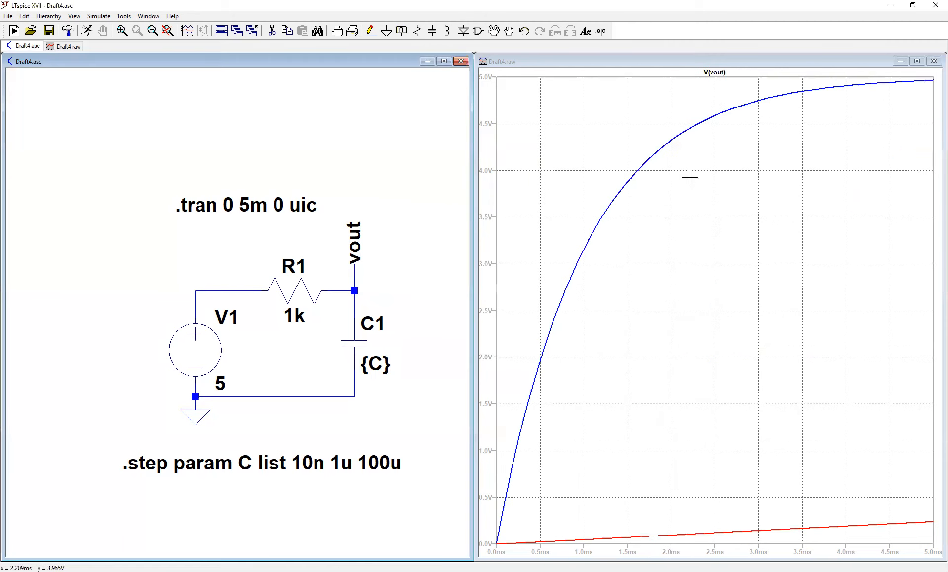